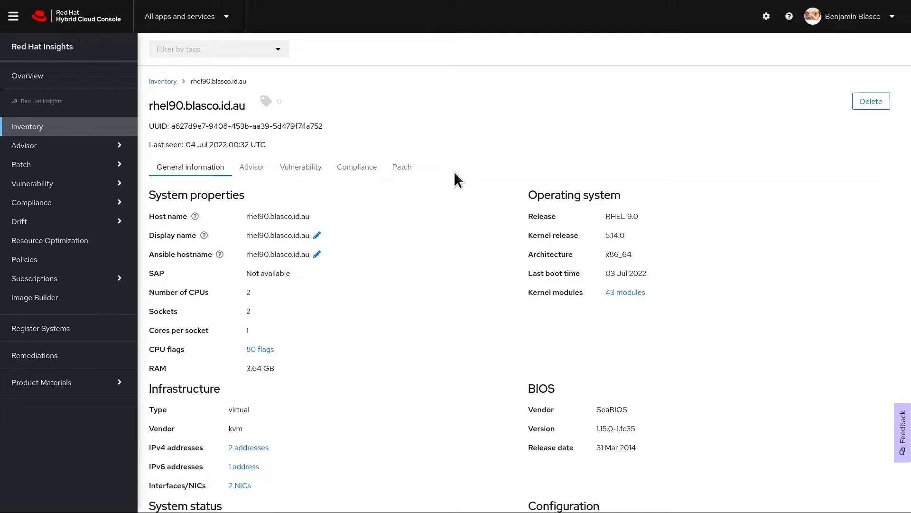
Show the host's advisories and check RHBA-2022:5264 (cloud-init) and RHBA-2022:5255 (NetworkManager).
click(402, 170)
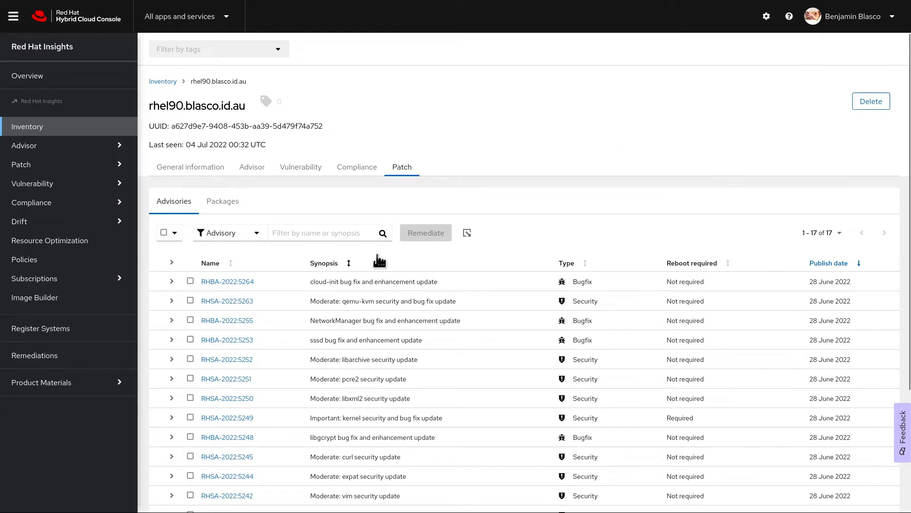
click(190, 282)
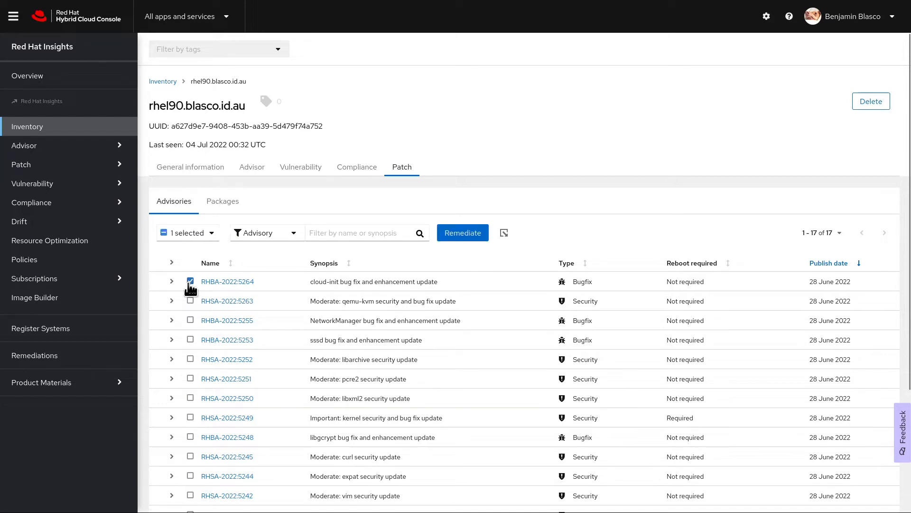
click(192, 321)
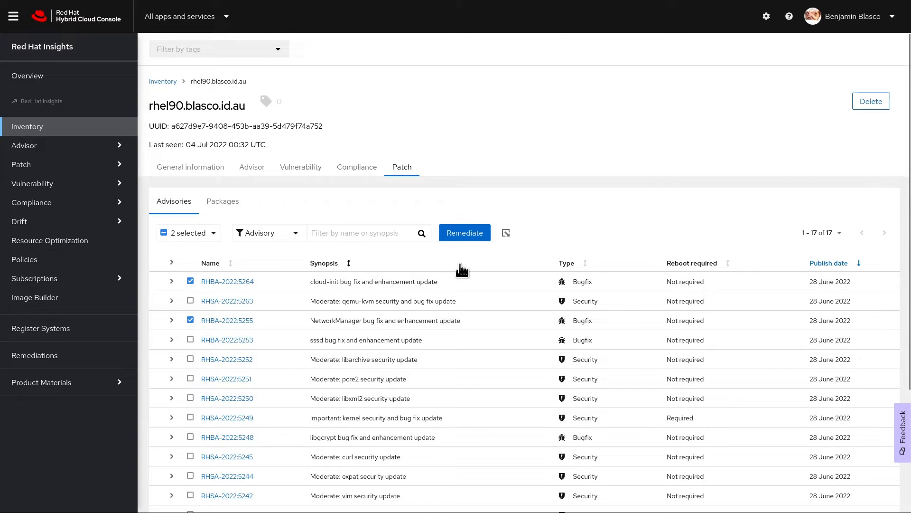
Remediate both advisories into a new playbook 'Rhel 9 fixes': 2 actions for 1 system.
click(466, 233)
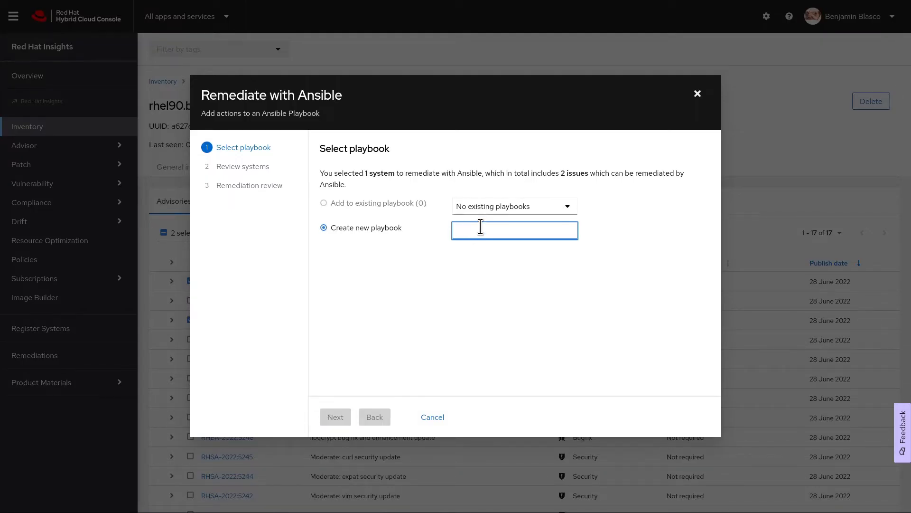
text(Rh)
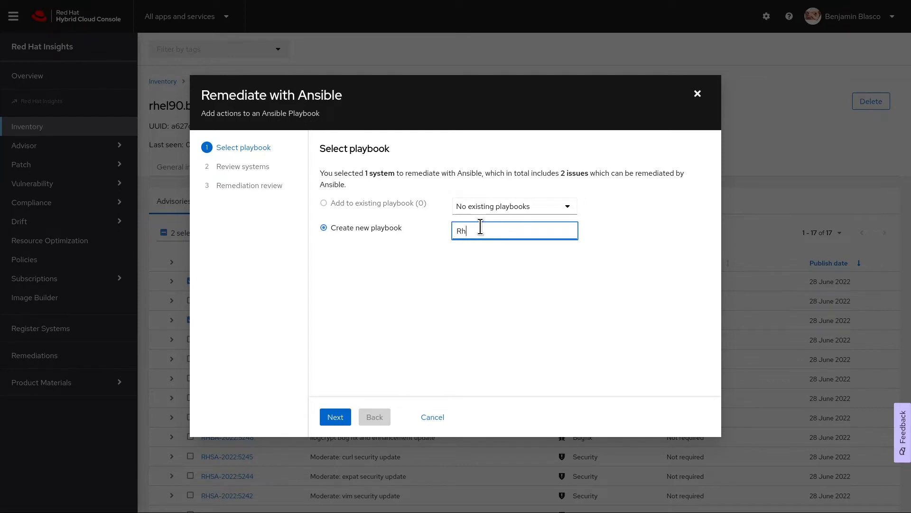
text(el 9 fixes)
click(325, 422)
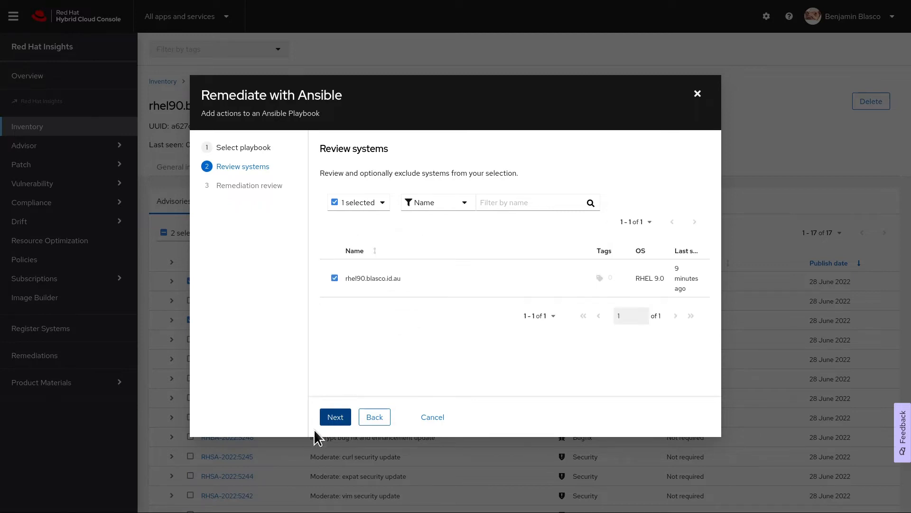
click(335, 418)
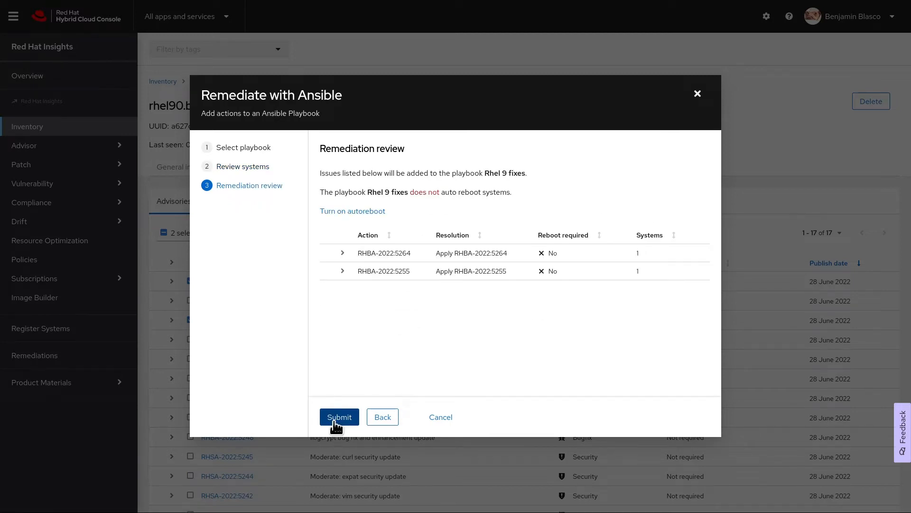
click(334, 420)
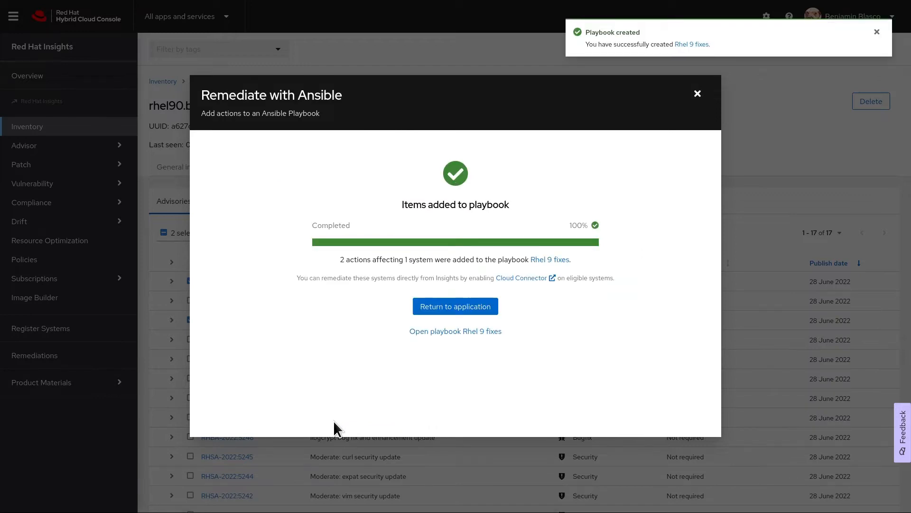
click(448, 309)
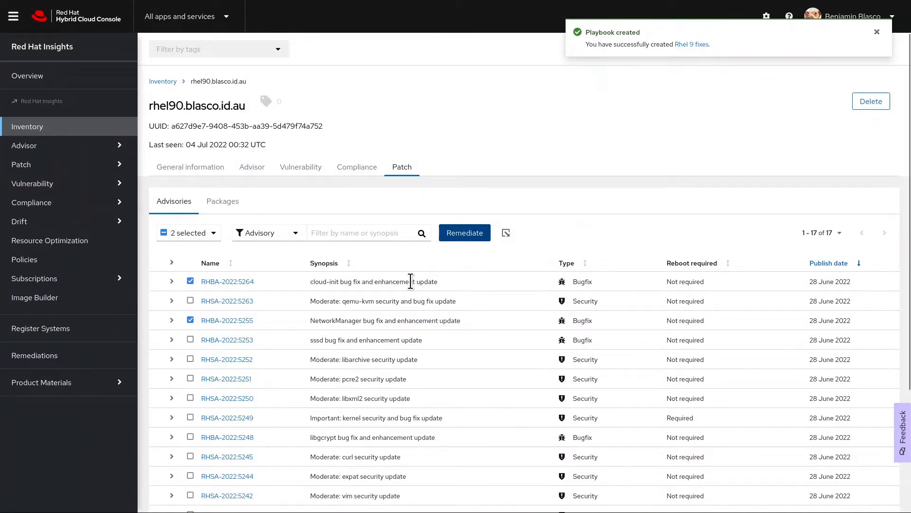
Show Compliance results and check the RPM ownership, file permissions and file hashes rules.
click(348, 176)
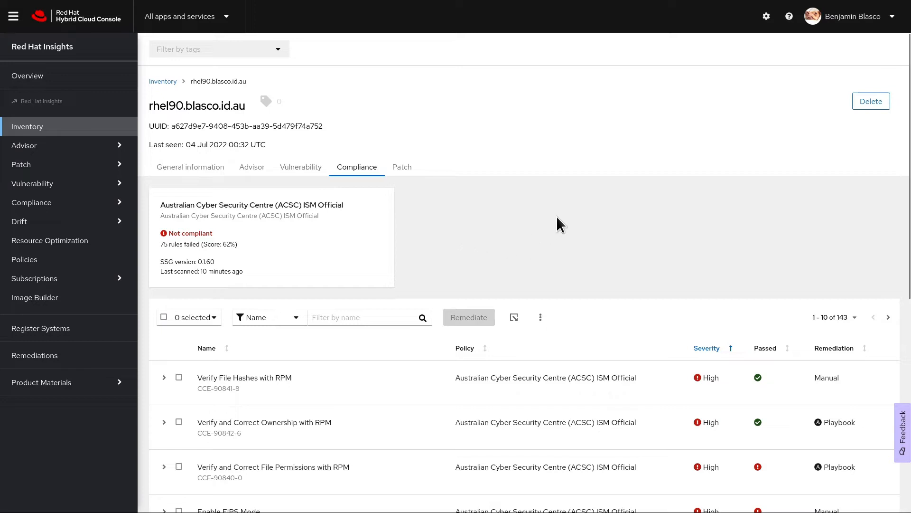
scroll(602, 178, down, 4)
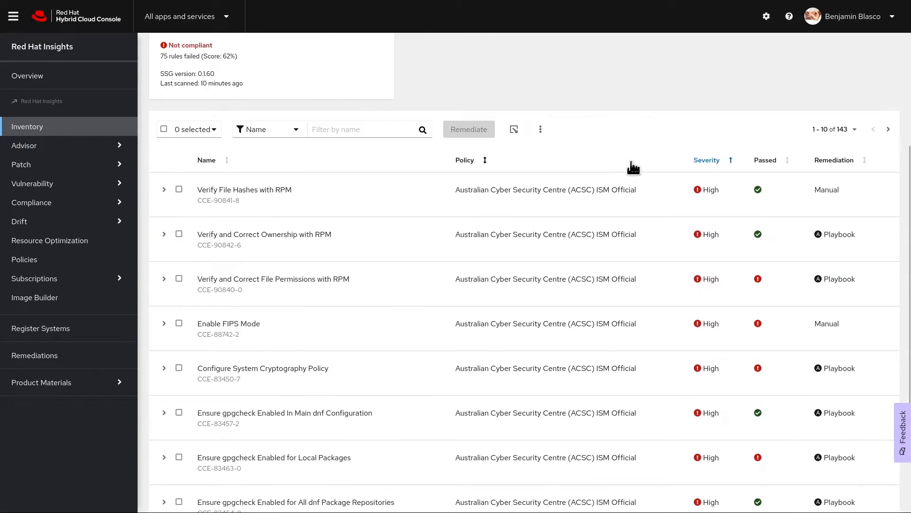
click(179, 234)
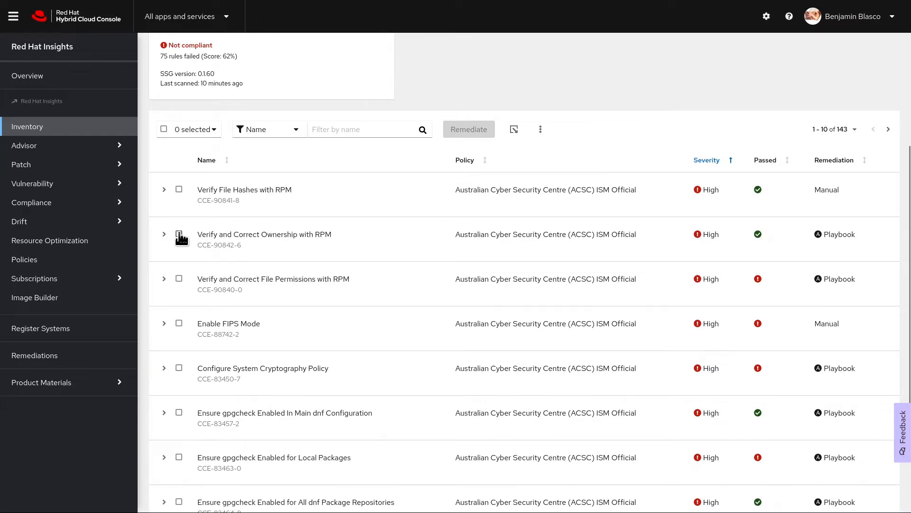
click(179, 279)
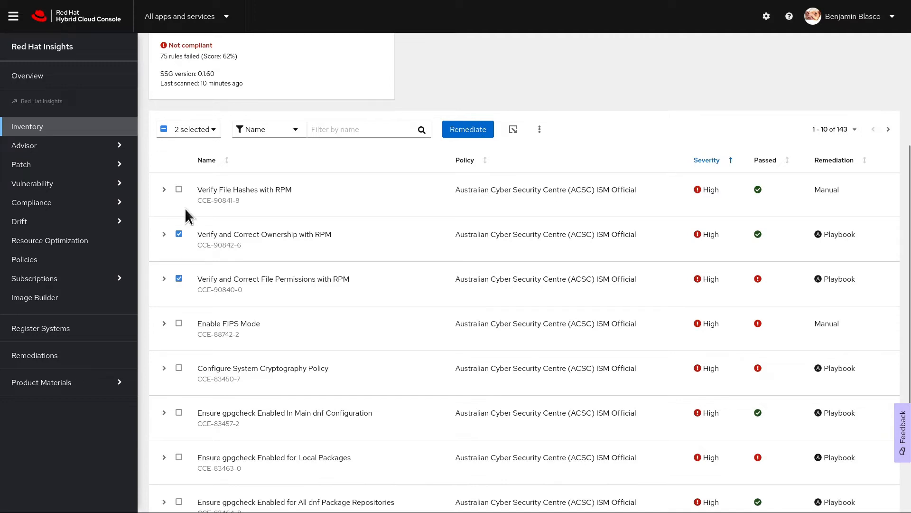
click(179, 190)
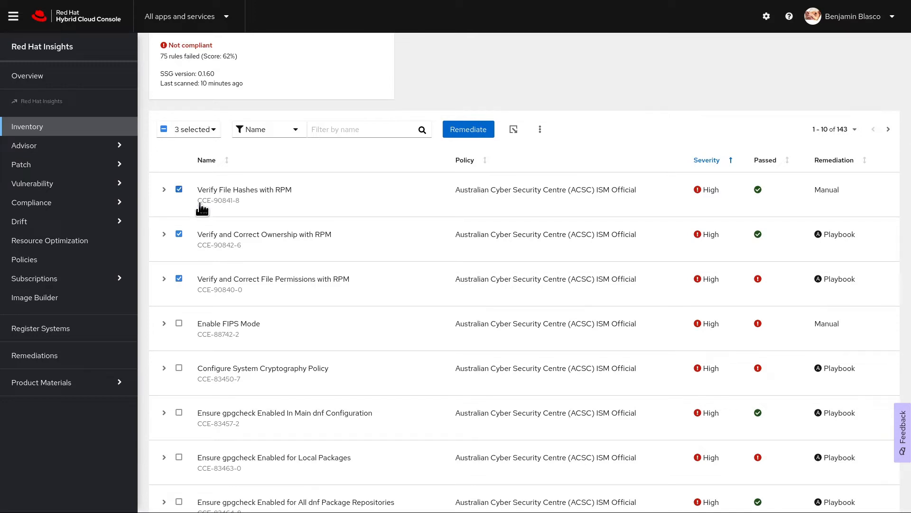
Add the File Permissions with RPM fix for 1 system to playbook 'Rhel 9 RPM fixes'.
click(464, 136)
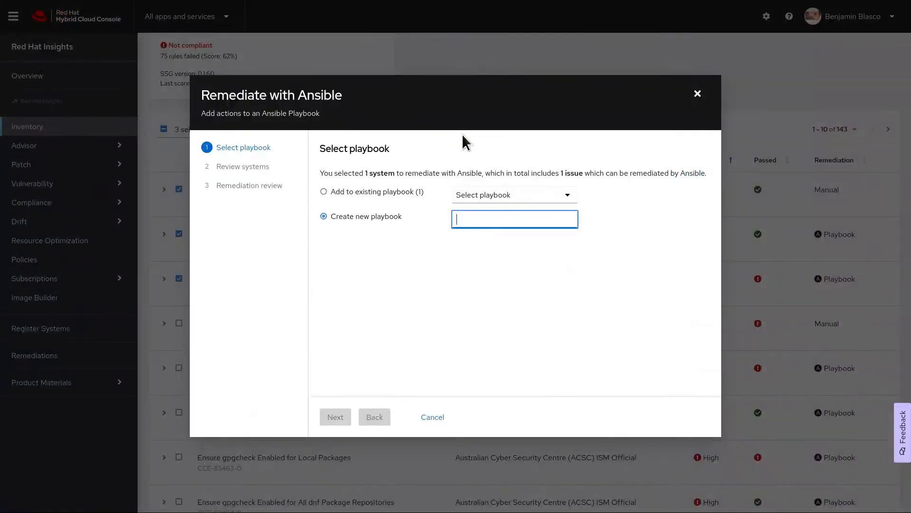
text(Rh)
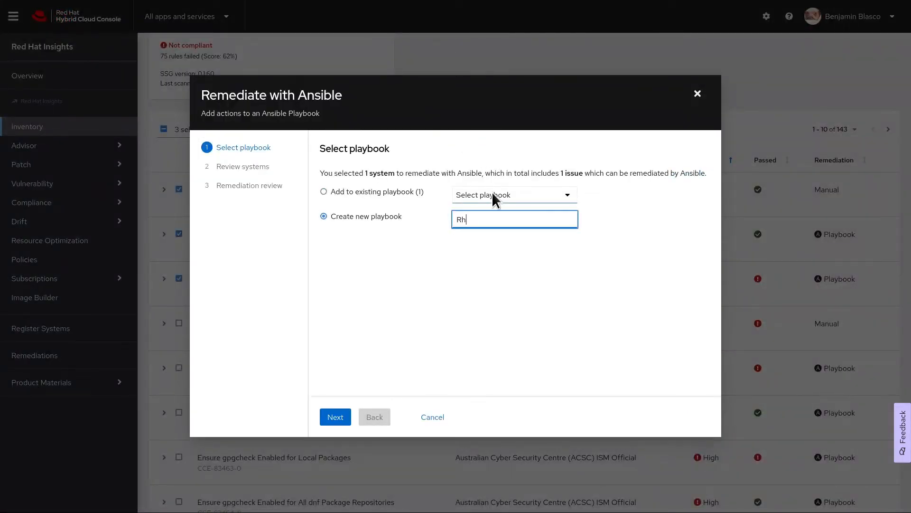
text(el 9 RPM fixes)
click(336, 417)
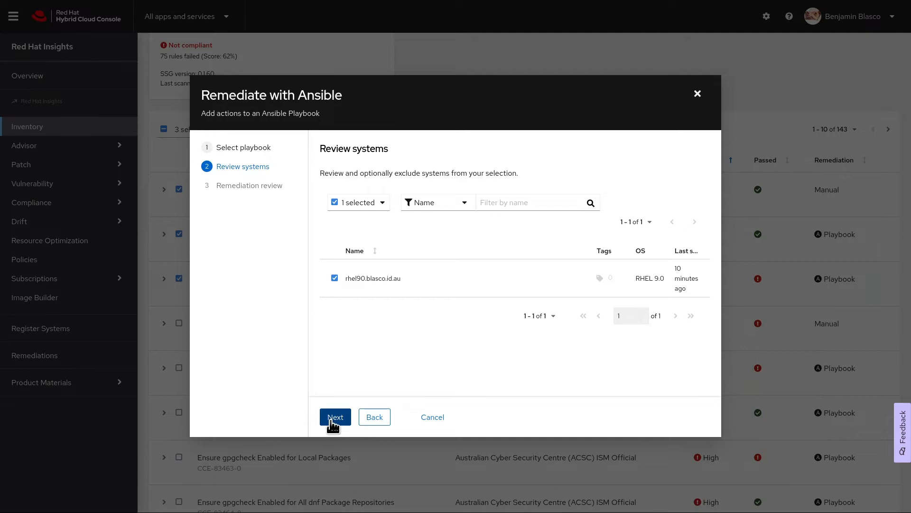
click(333, 418)
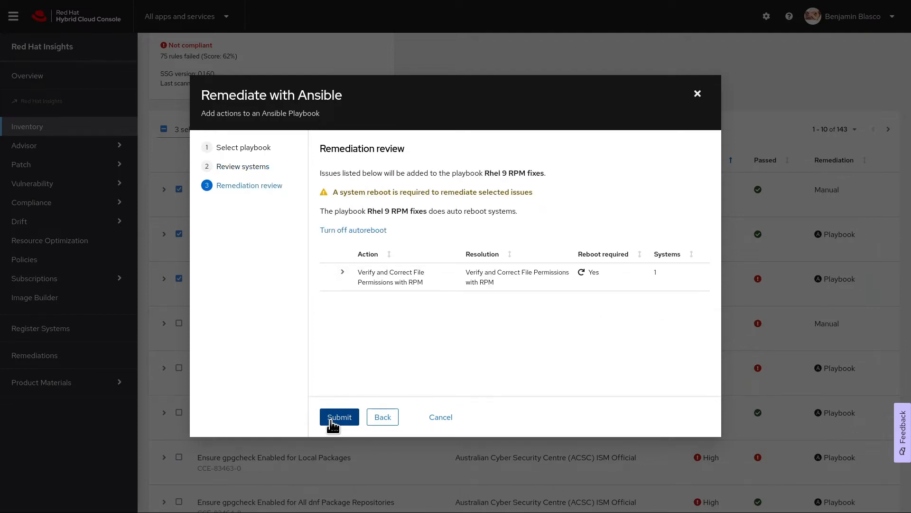
click(331, 421)
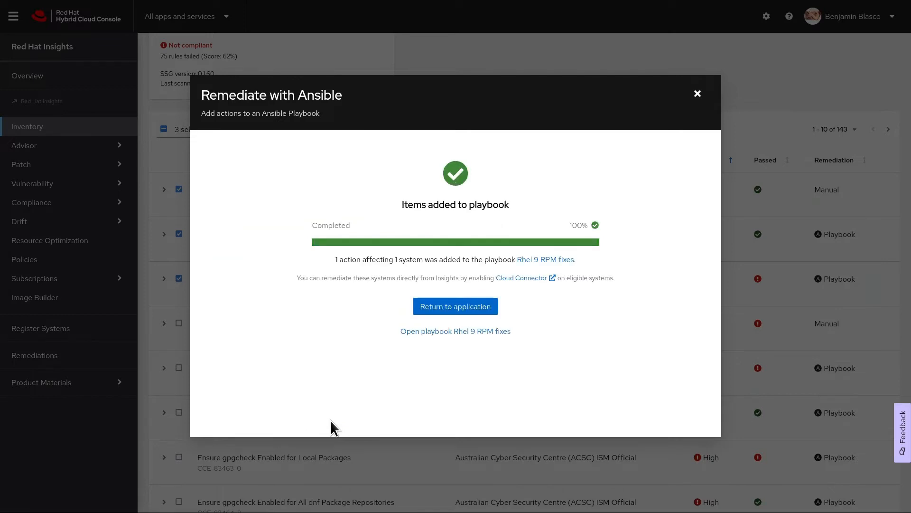
click(458, 309)
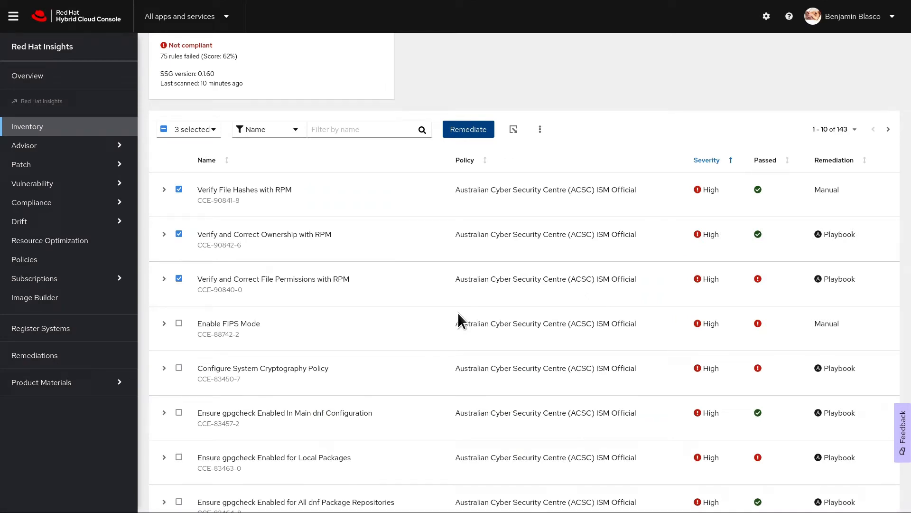
Go to the Remediations page listing both saved playbooks.
click(41, 354)
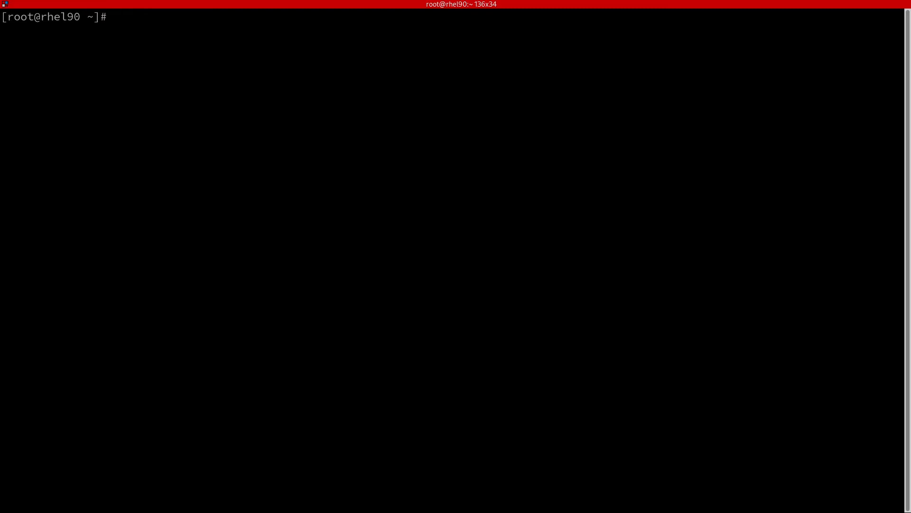
Install rhc, rhc-worker-playbook and ansible-core with 'dnf install -y', then enter rhc connect.
text(dnf install -y rhc)
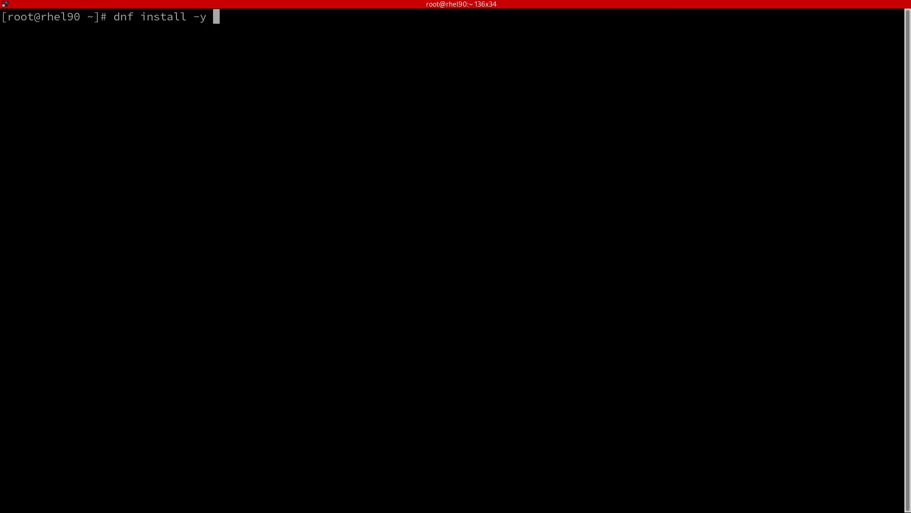
text( rhc-worker-playbook)
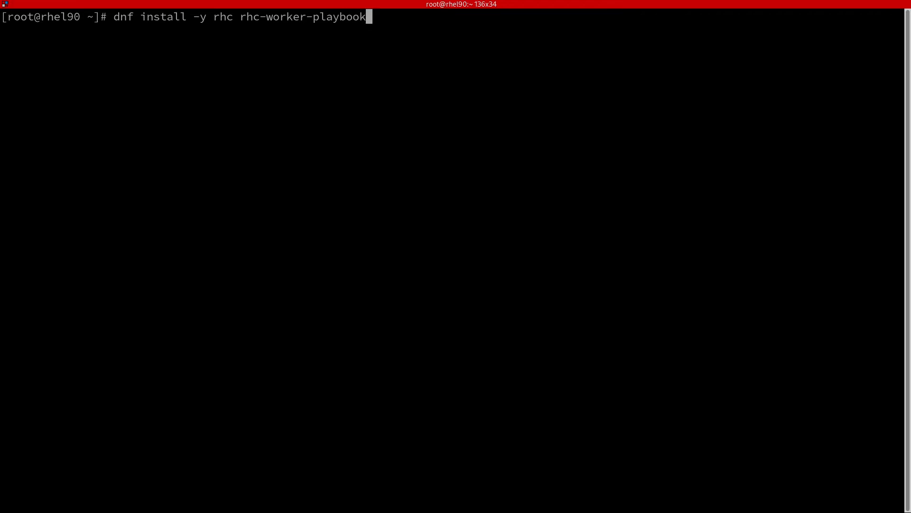
text( ansible-core)
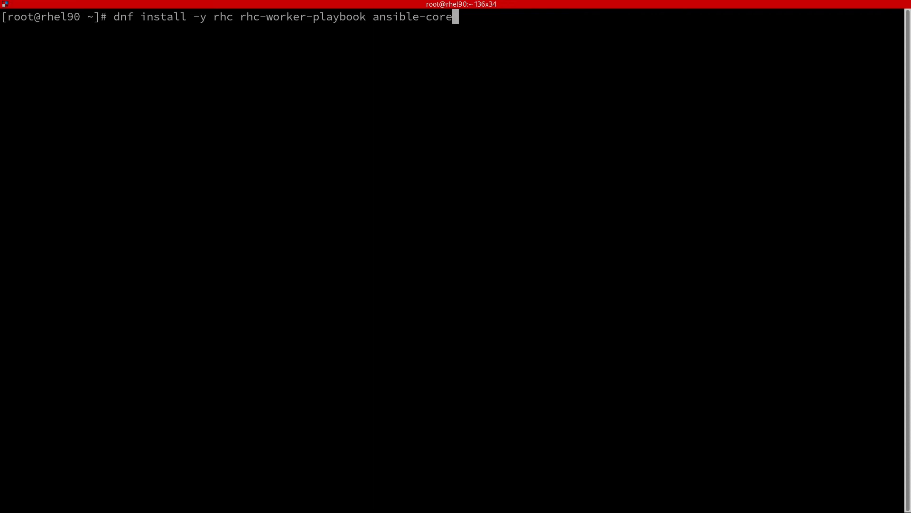
key(Return)
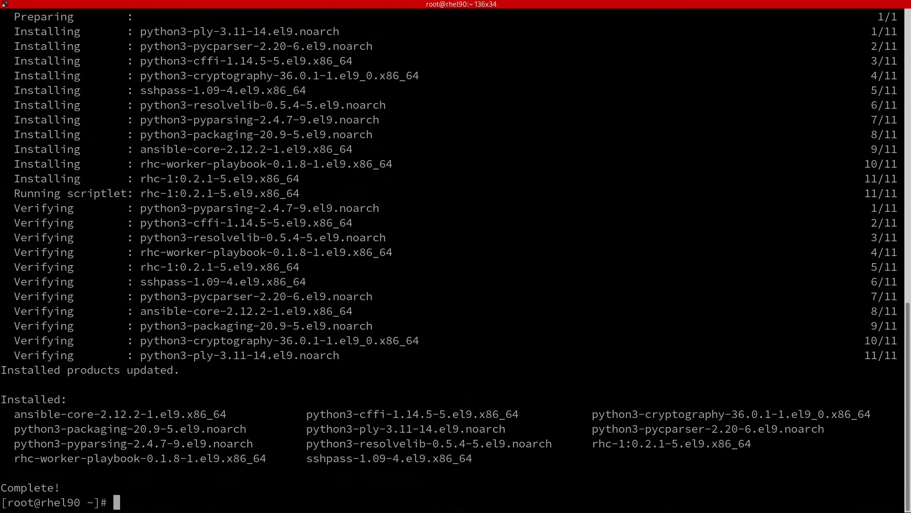
text(rhc connect)
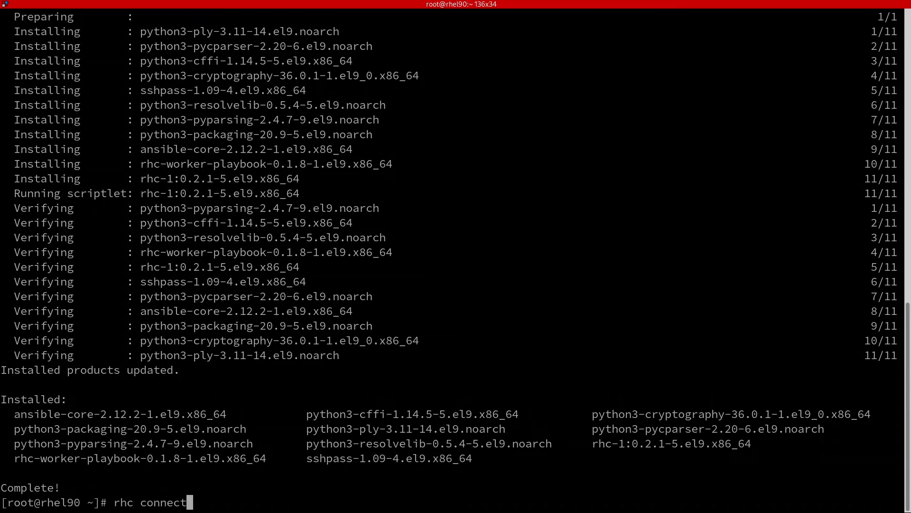
Run rhc connect to link the host to Red Hat Insights and activate rhcd.
key(Return)
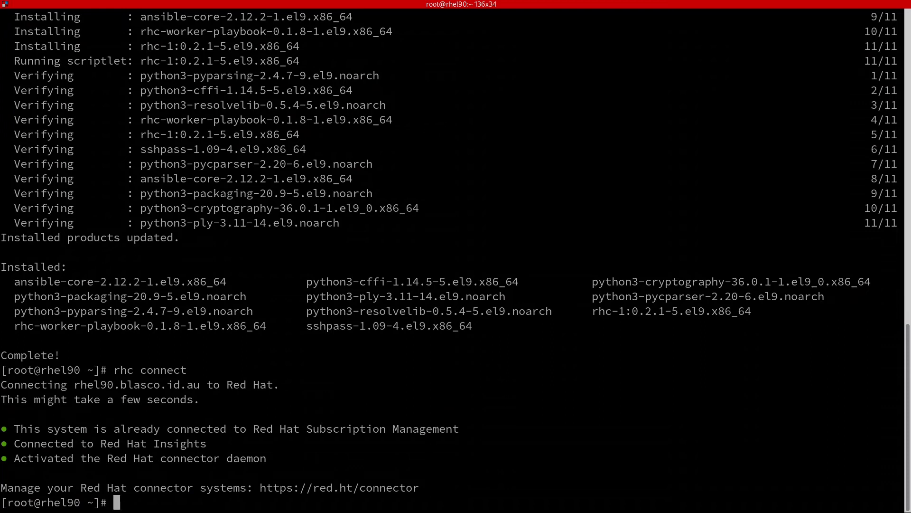
text(journalctl -xe -f)
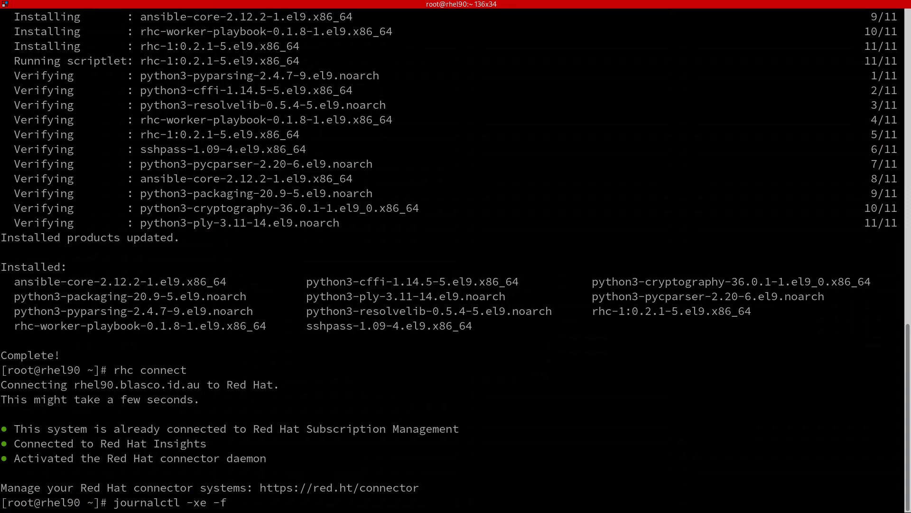
text( --unit=rhcd.server)
Follow the live log with 'journalctl -xe -f --unit=rhcd.service'.
key(BackSpace)
key(BackSpace)
text(ice)
key(Return)
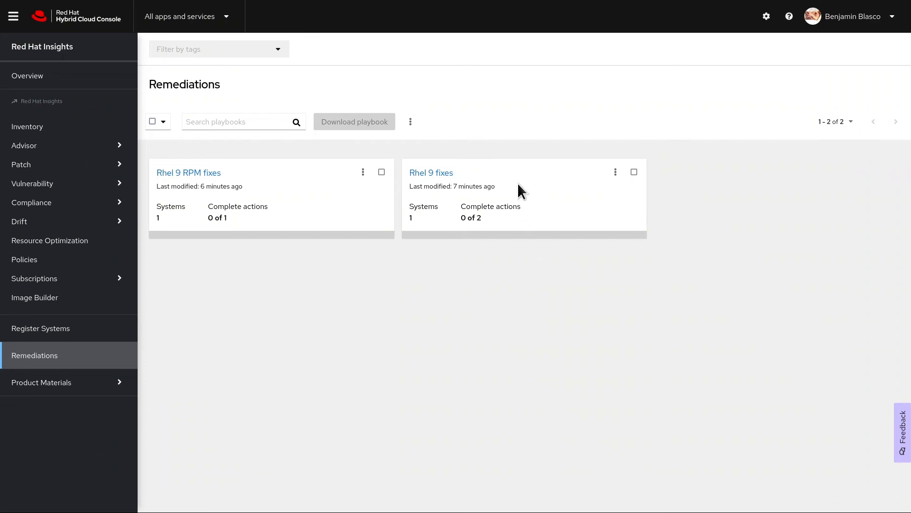
Execute the 'Rhel 9 fixes' playbook on its 1 connected system, then return to the terminal.
click(423, 178)
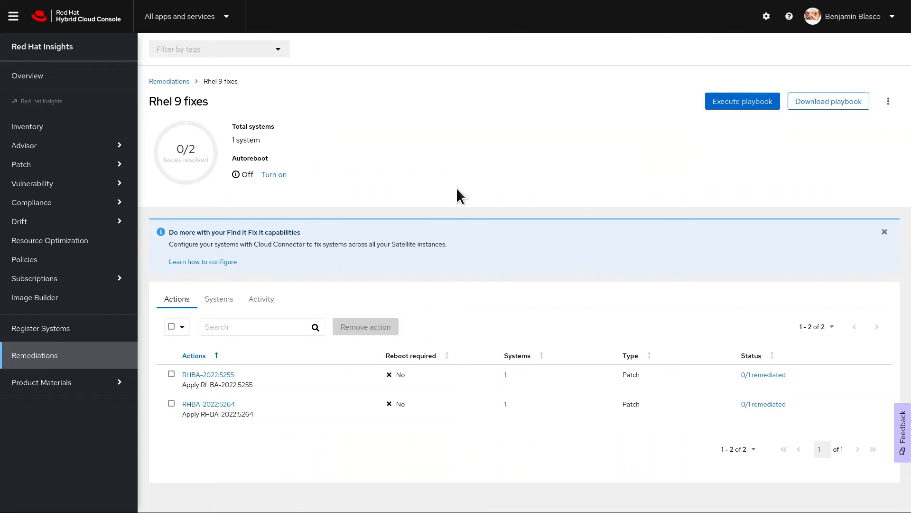
click(745, 101)
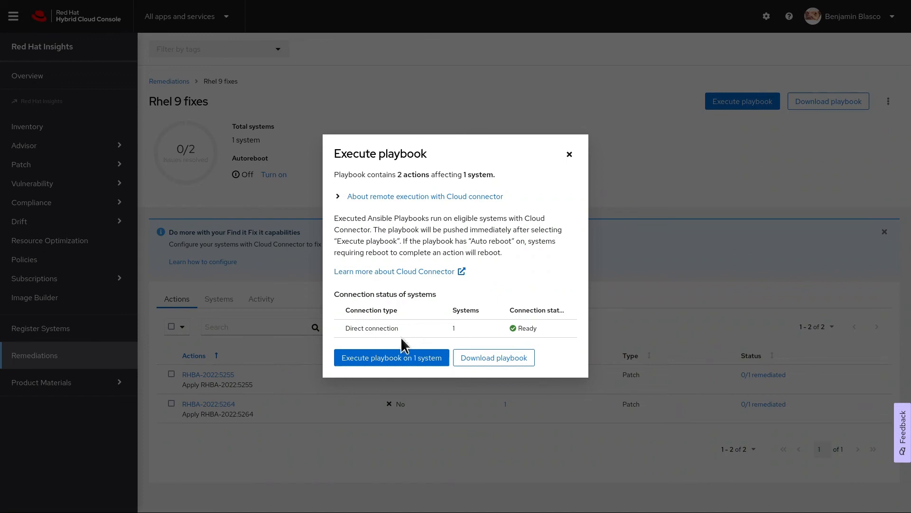
click(392, 358)
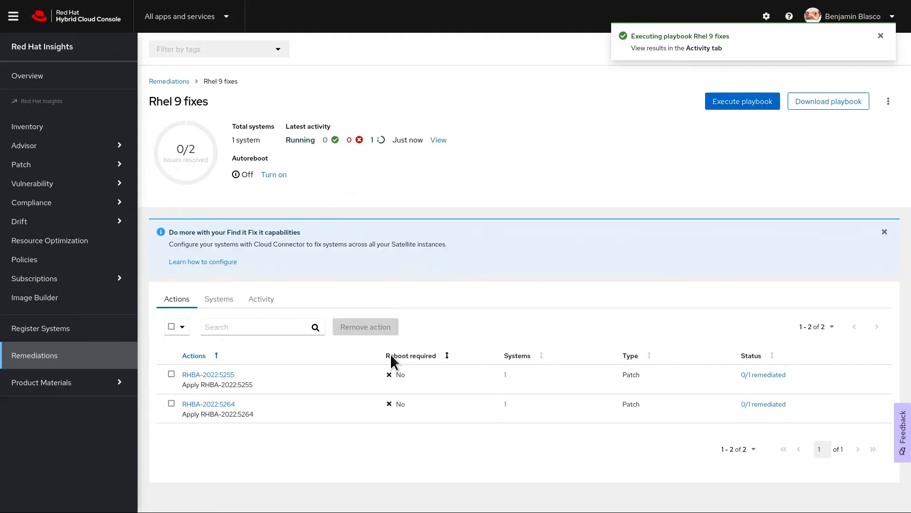
key(alt+Tab)
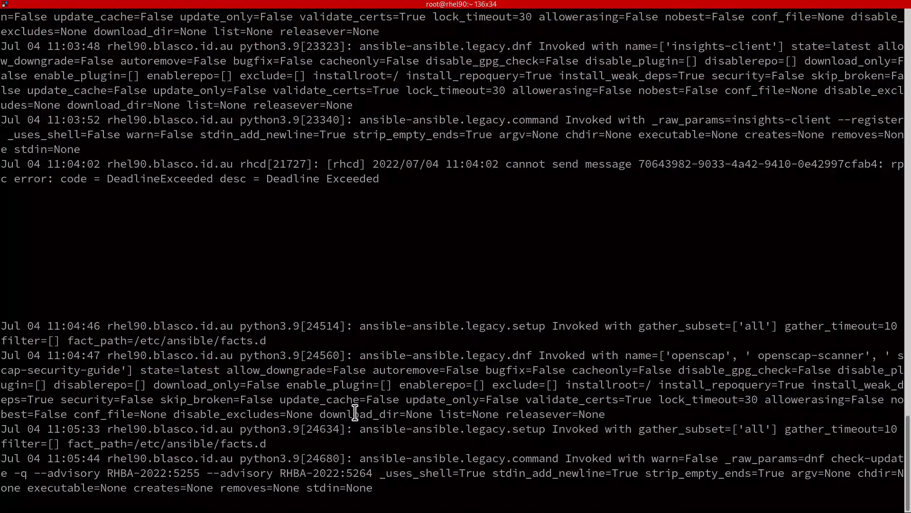
Highlight advisory RHBA-2022:5264 in the rhcd log's dnf update line.
double_click(337, 473)
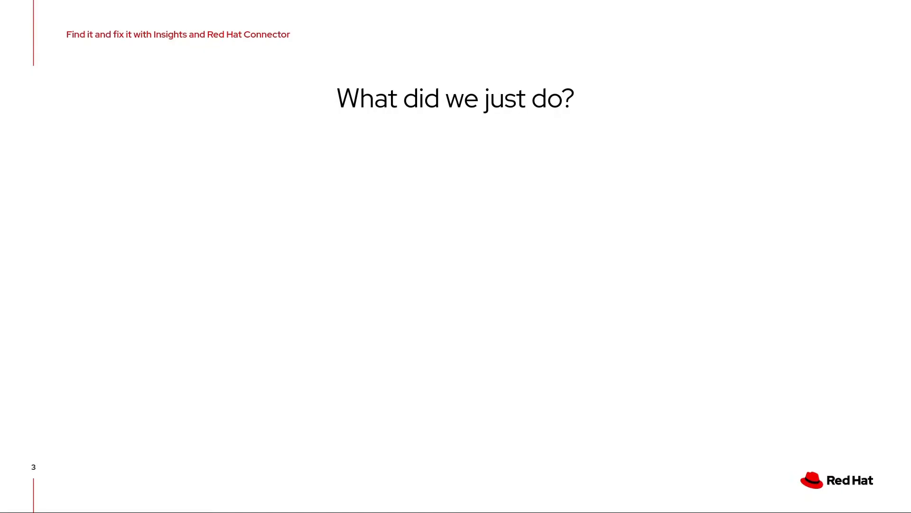
Reveal the first recap bullet: generated remediation playbooks for issues found in the Insights Console.
key(Right)
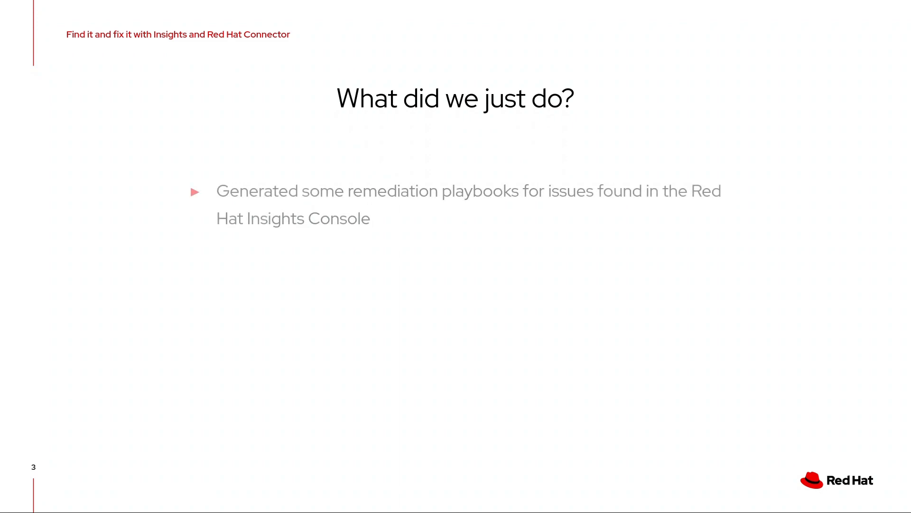